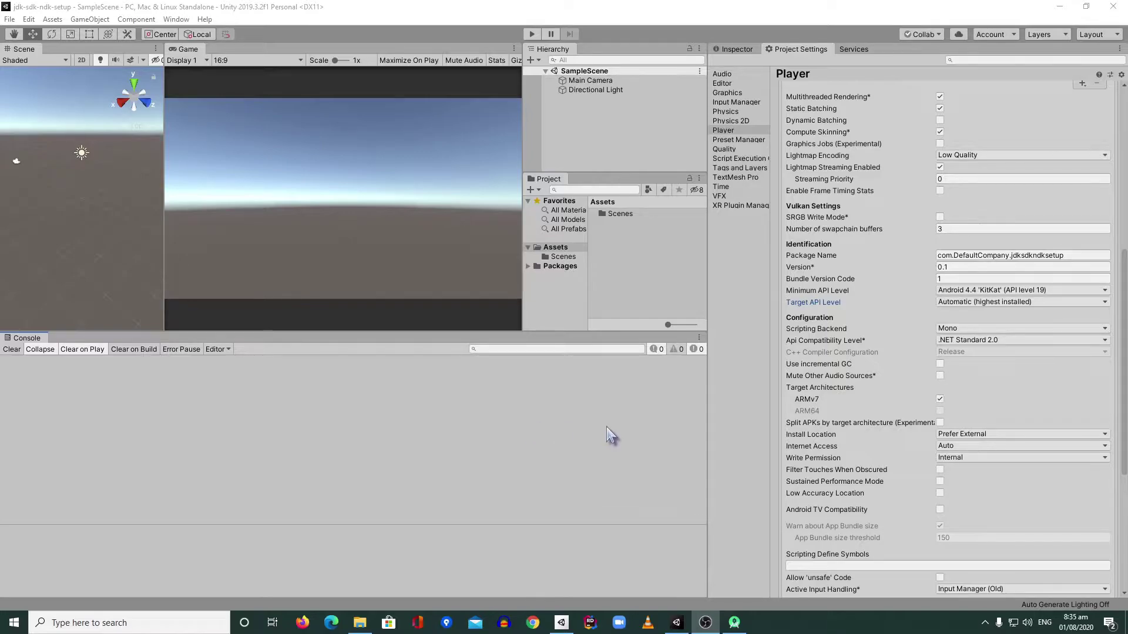
Step: Set the Android Target API Level to API level 29, briefly trying 28 first
click(952, 303)
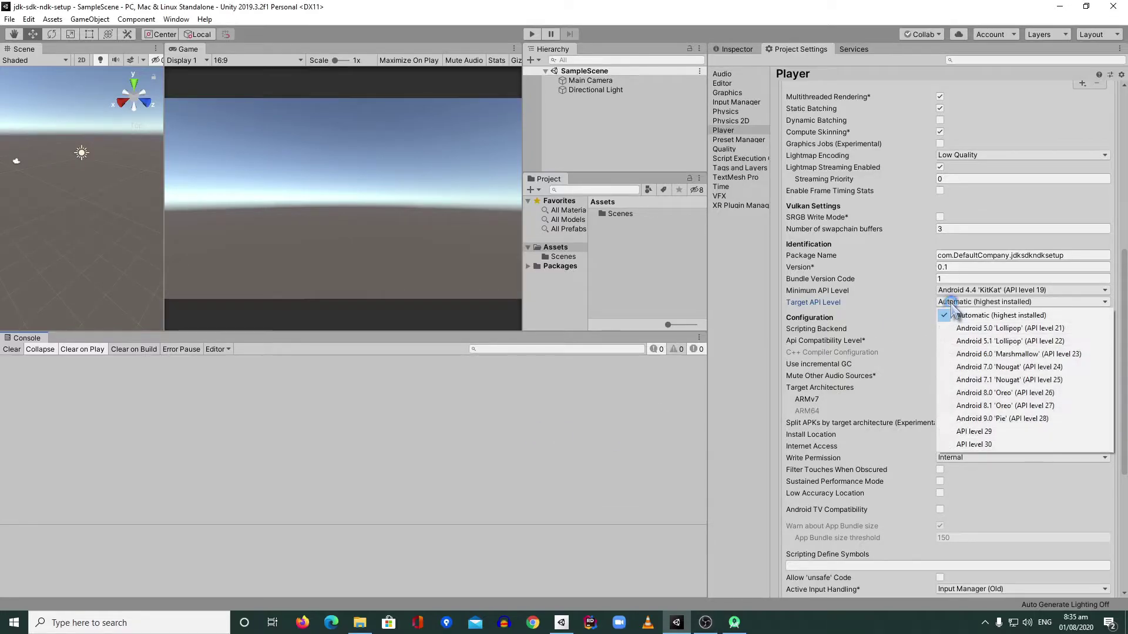
click(977, 432)
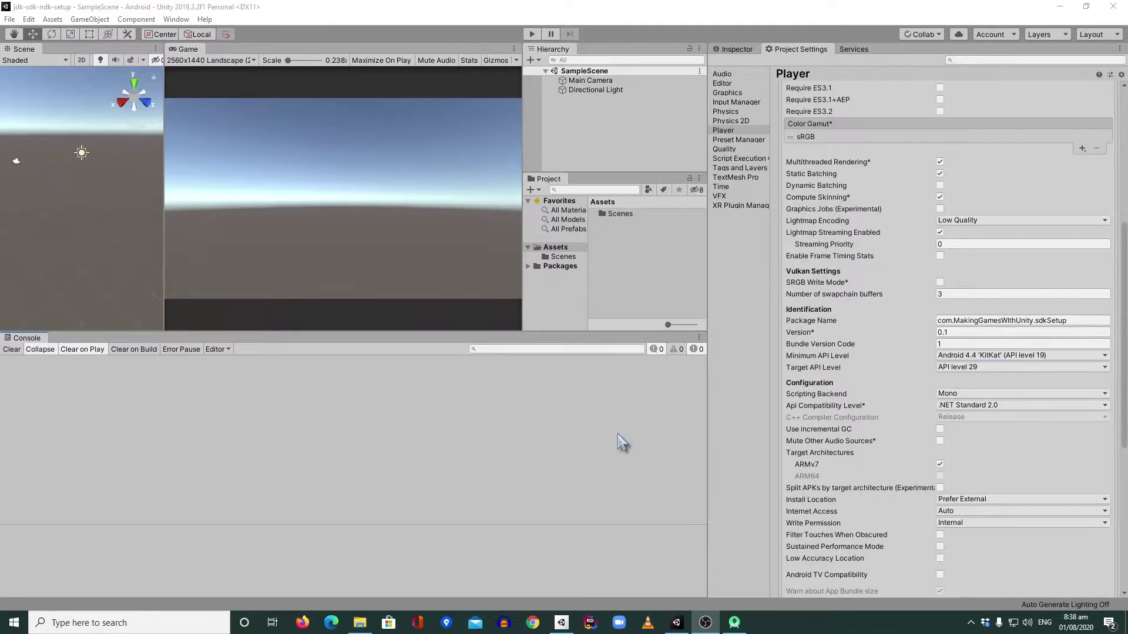
click(984, 368)
click(994, 485)
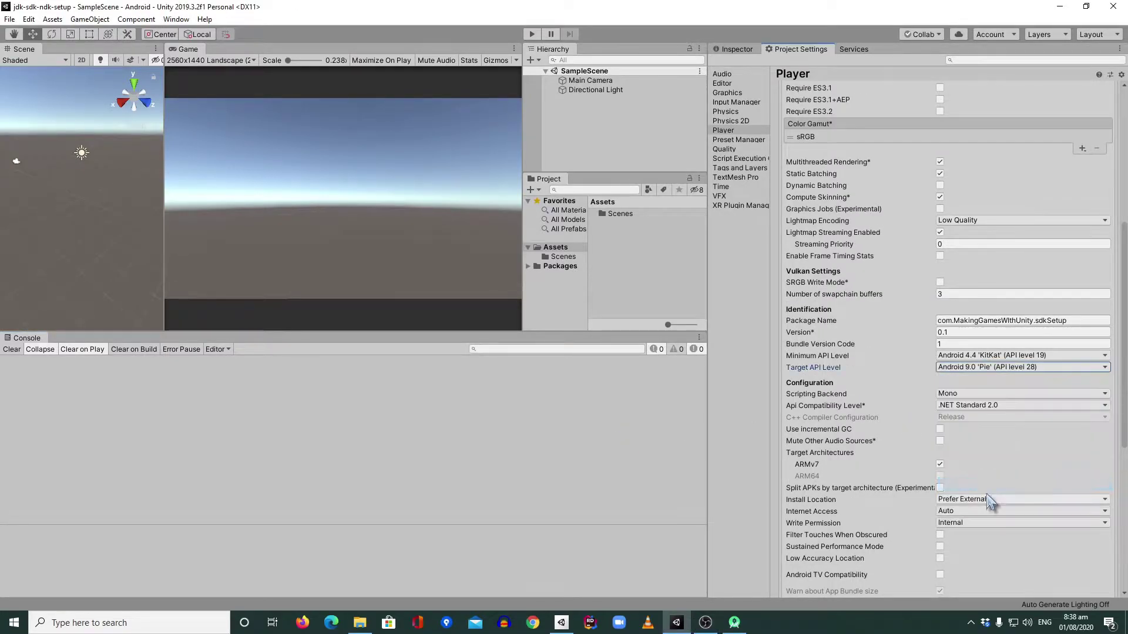
click(994, 368)
click(993, 499)
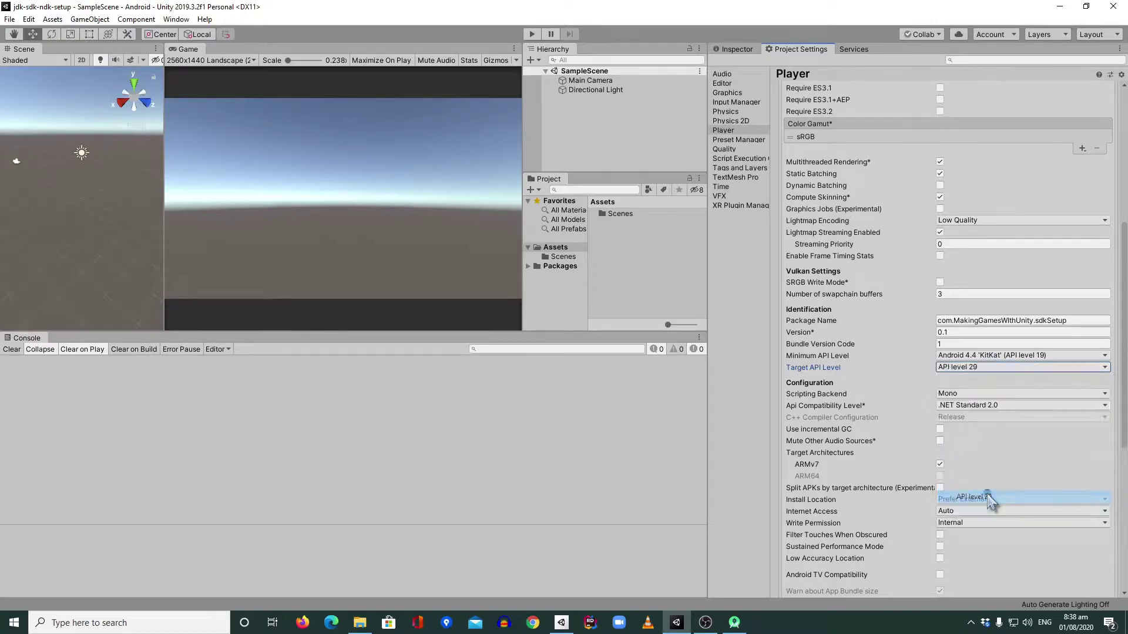
Step: Start an Android Build And Run from Build Settings and accept updating the SDK to API 29
click(9, 19)
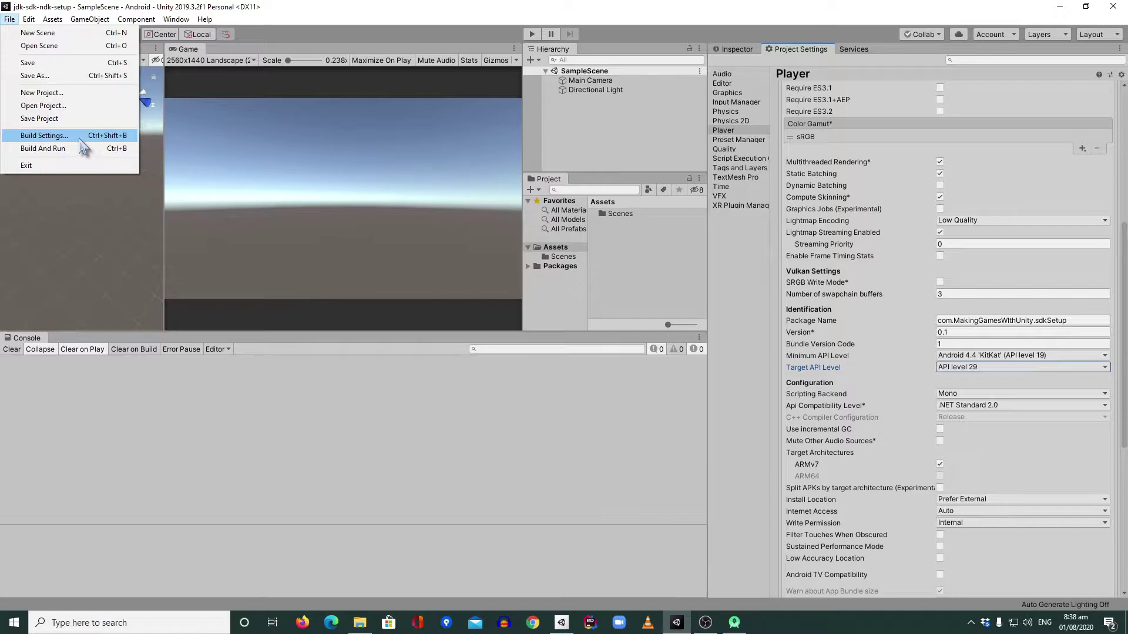
click(75, 138)
click(494, 499)
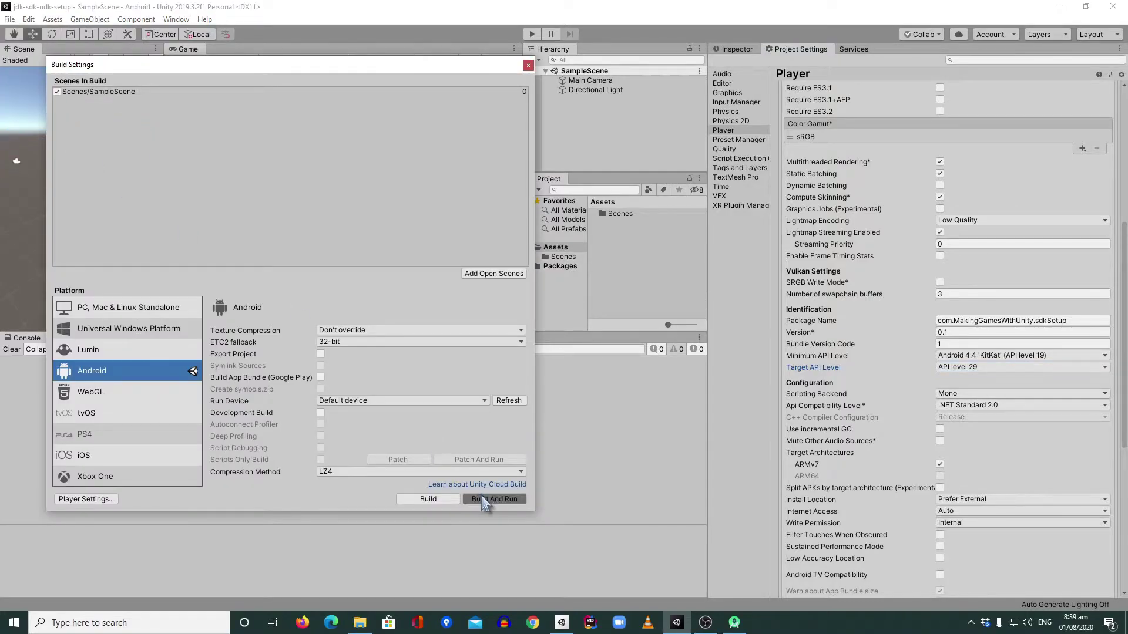
click(461, 325)
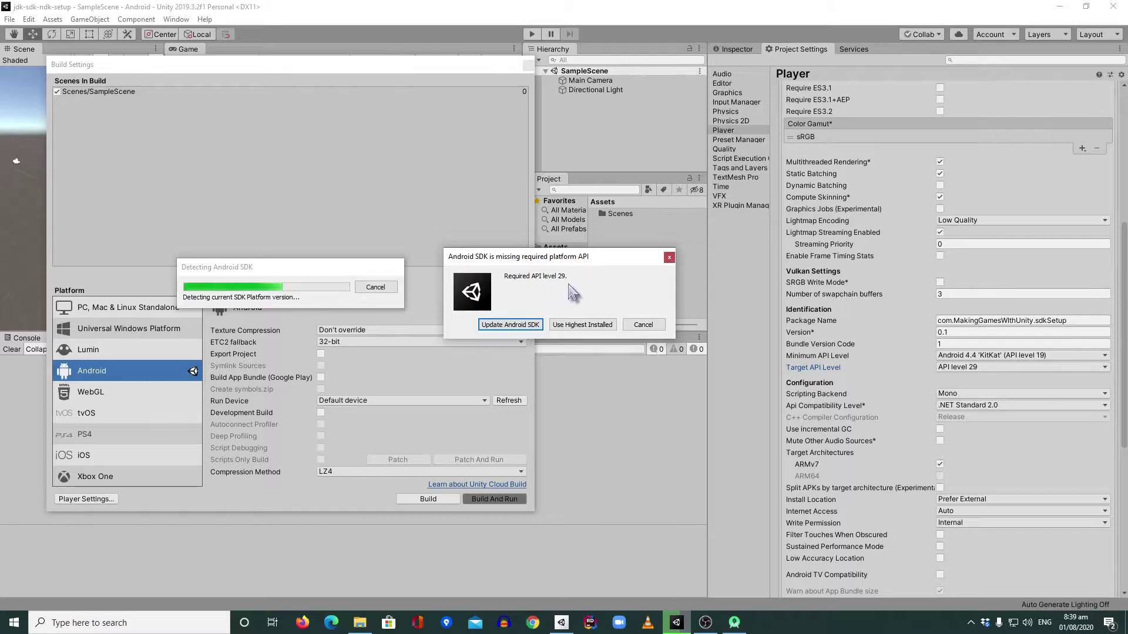
click(509, 325)
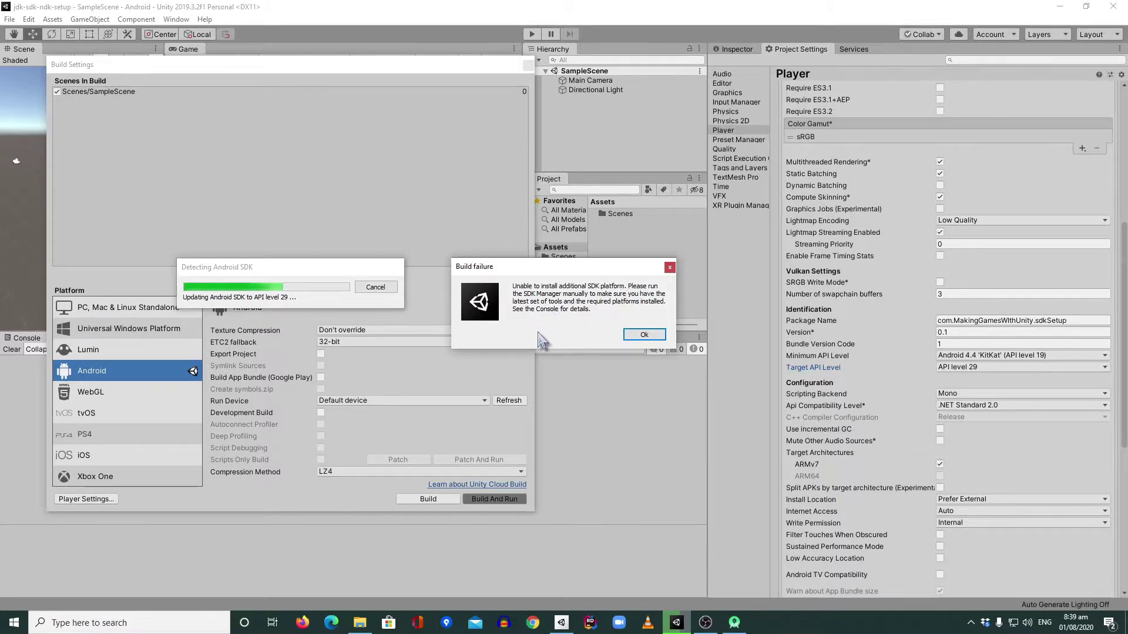
Step: Dismiss the build failure message, close Build Settings and review the Console errors
click(645, 334)
click(528, 65)
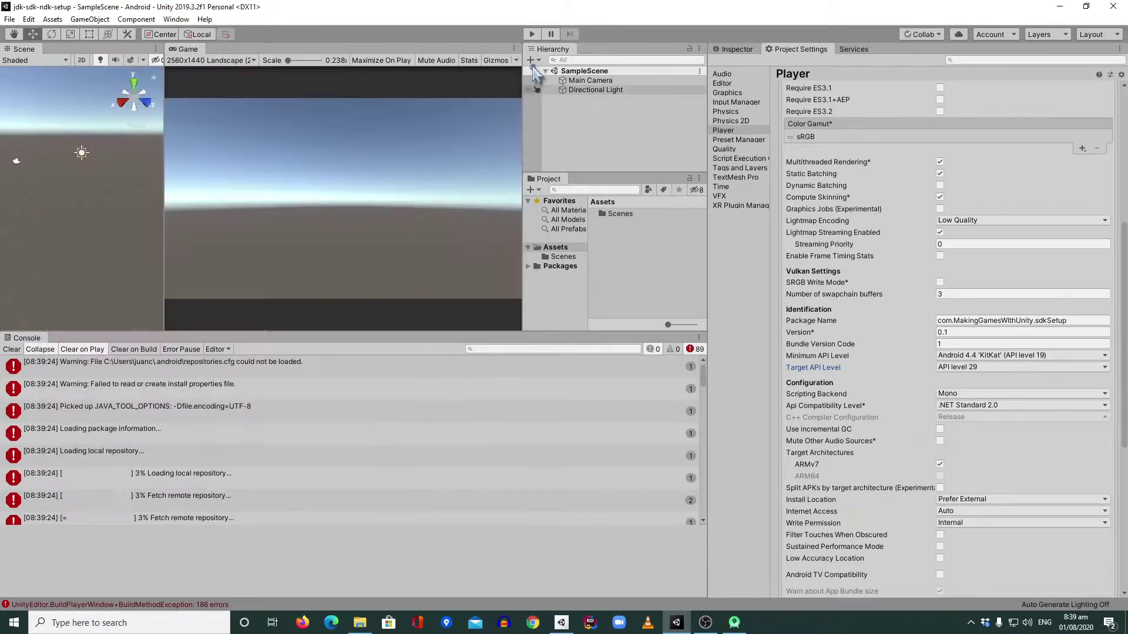
scroll(129, 425, down, 3)
scroll(131, 424, up, 3)
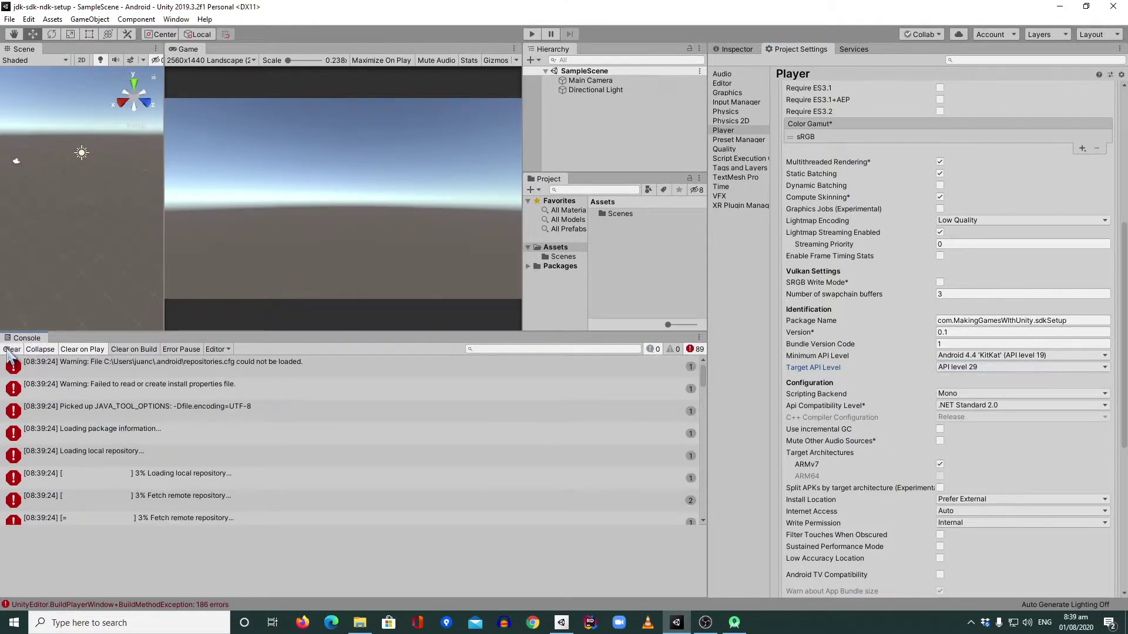
Step: In Android Studio's SDK Manager, mark the Android 10.0+ (R) platform for installation and apply
click(735, 624)
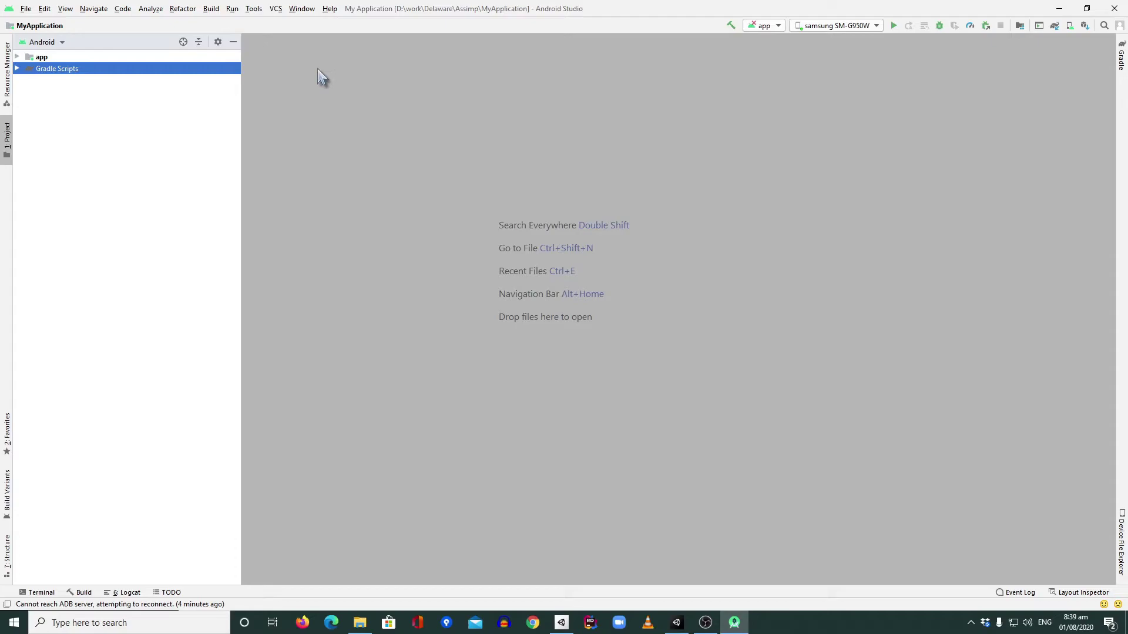
click(252, 10)
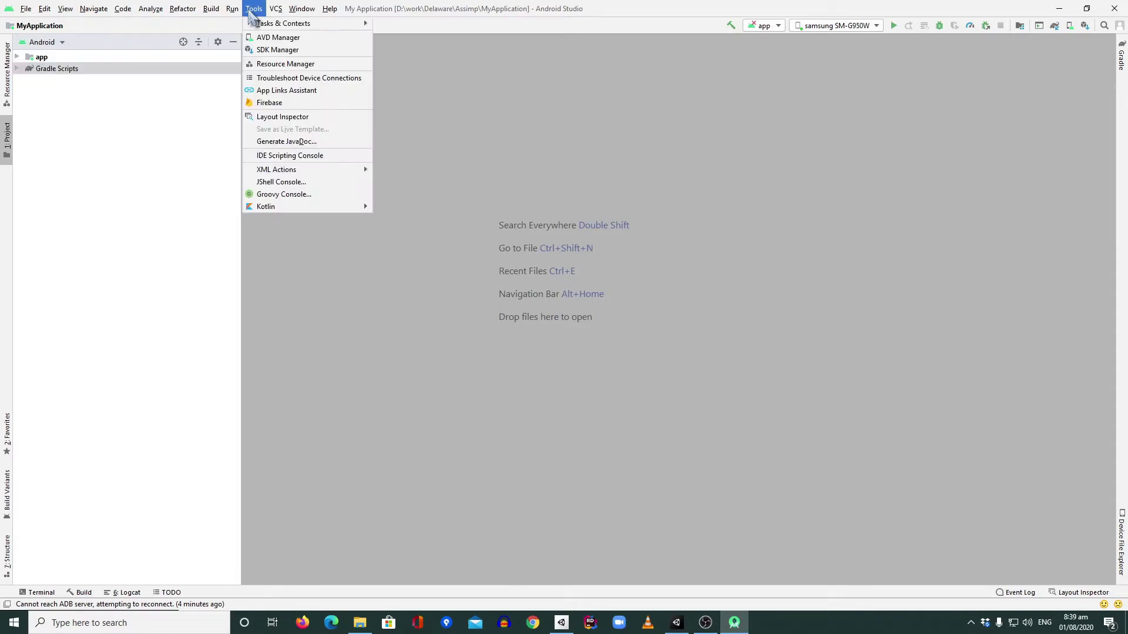
click(285, 51)
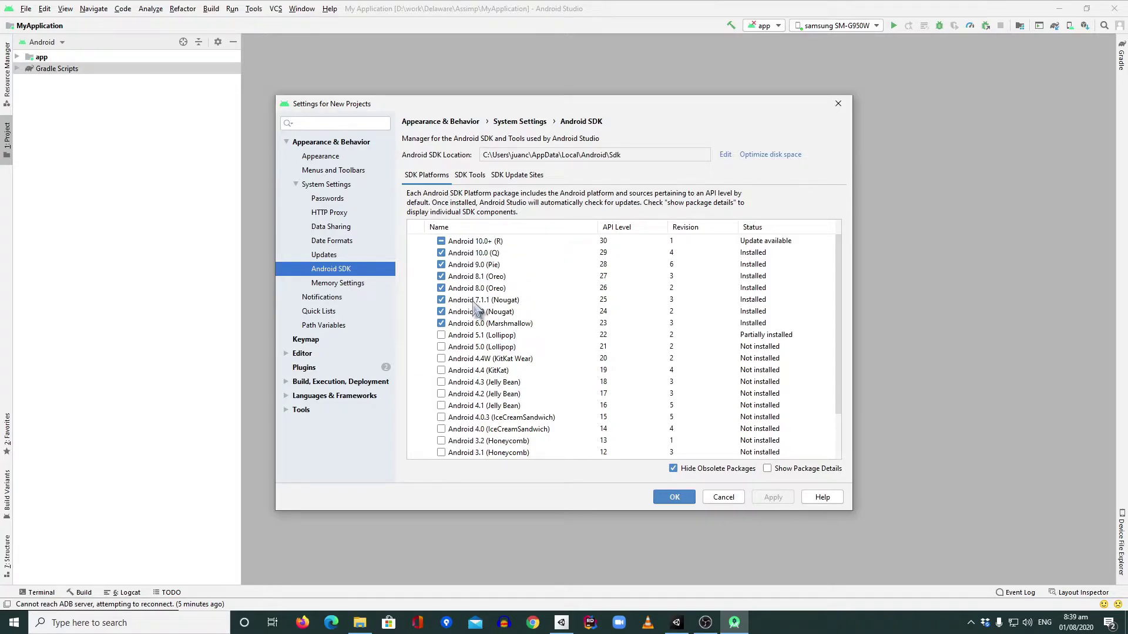
click(479, 268)
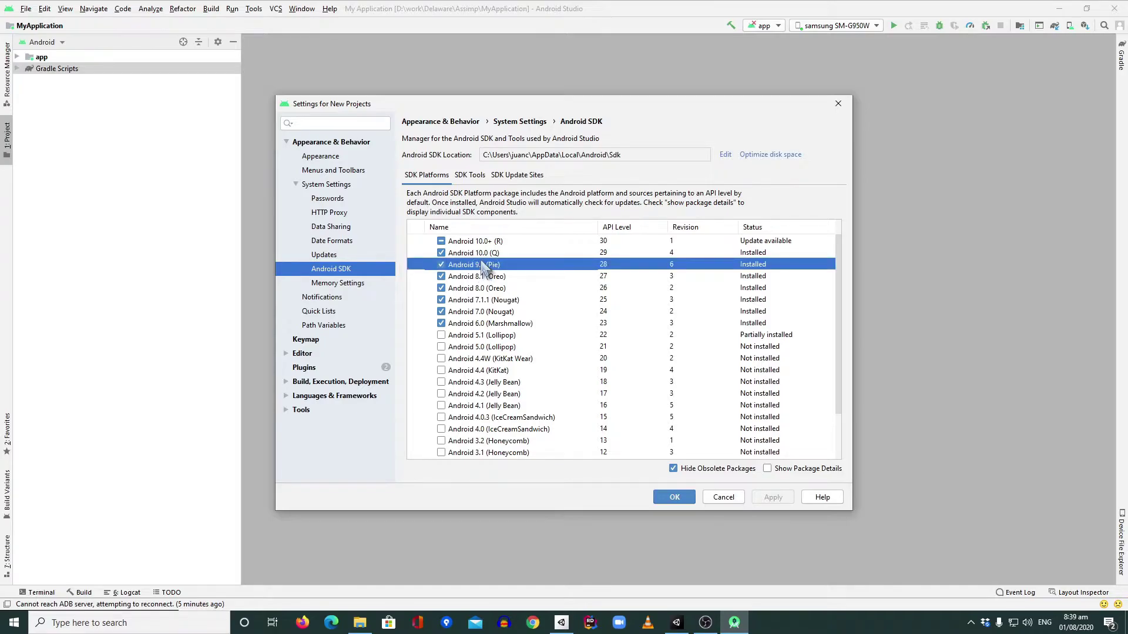
click(489, 254)
click(495, 242)
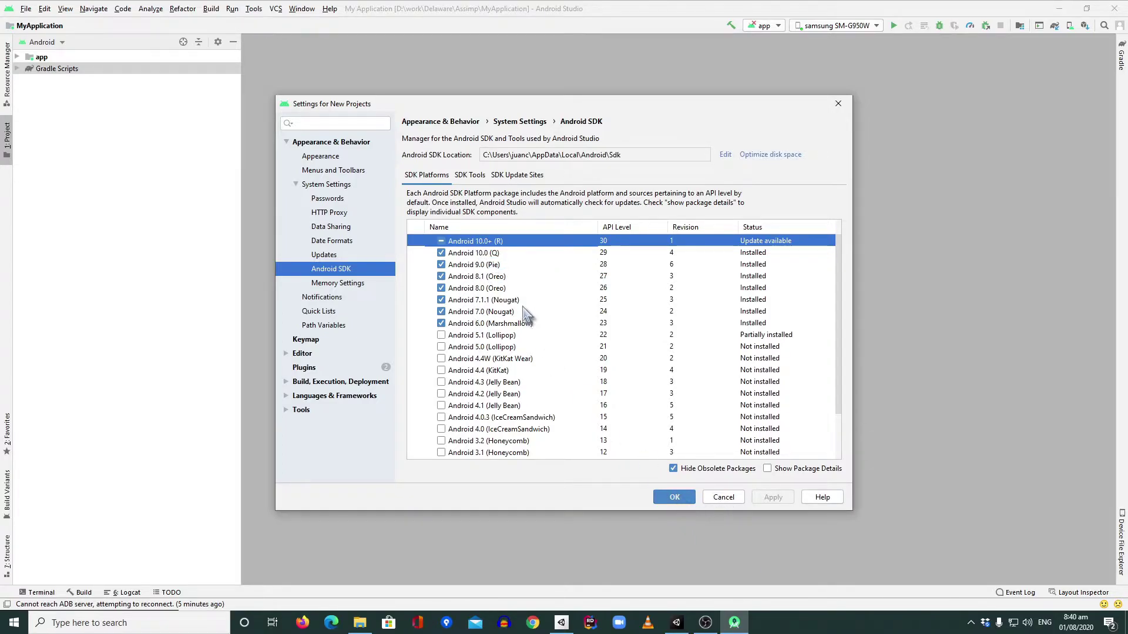
click(442, 241)
click(774, 497)
Step: Confirm installing Android SDK Platform 30, then switch back to the Unity project
key(Return)
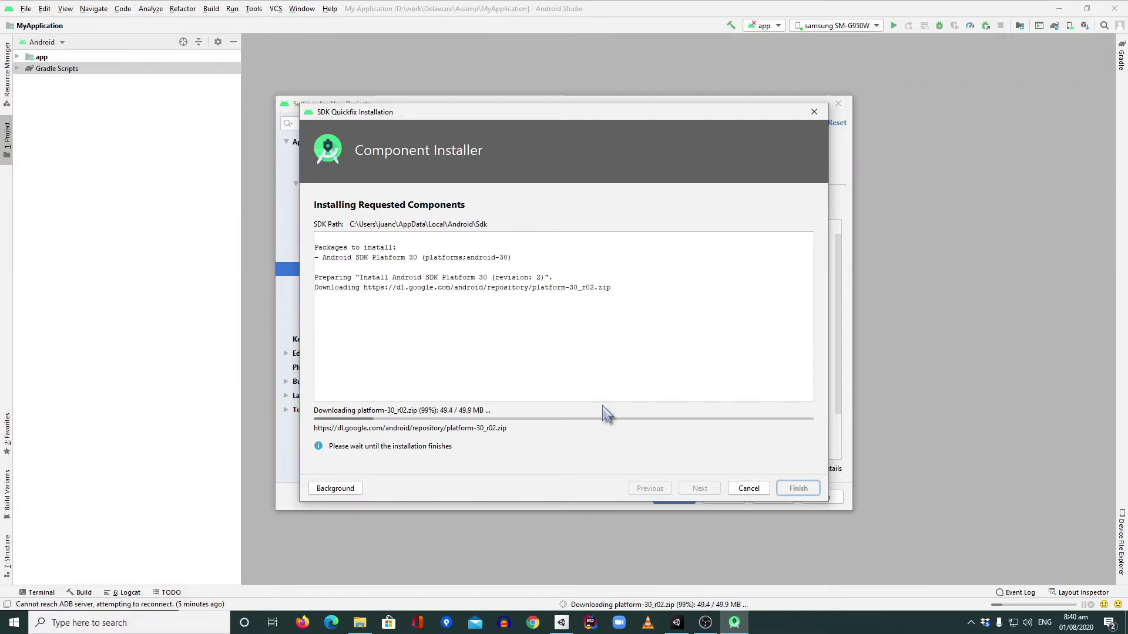
mouse_move(677, 628)
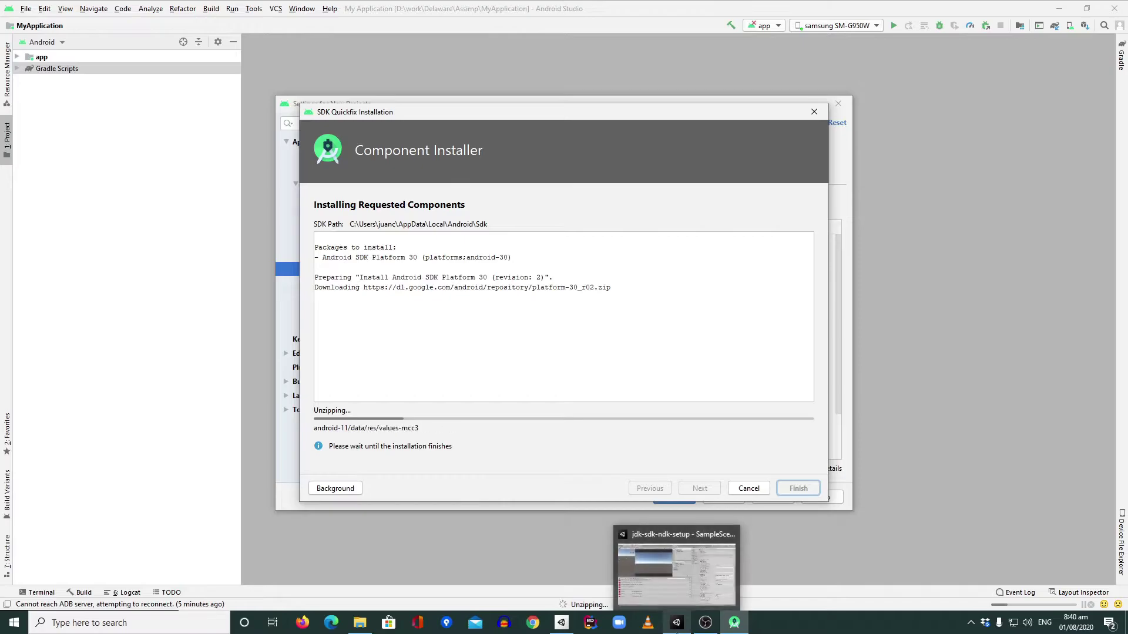
click(673, 572)
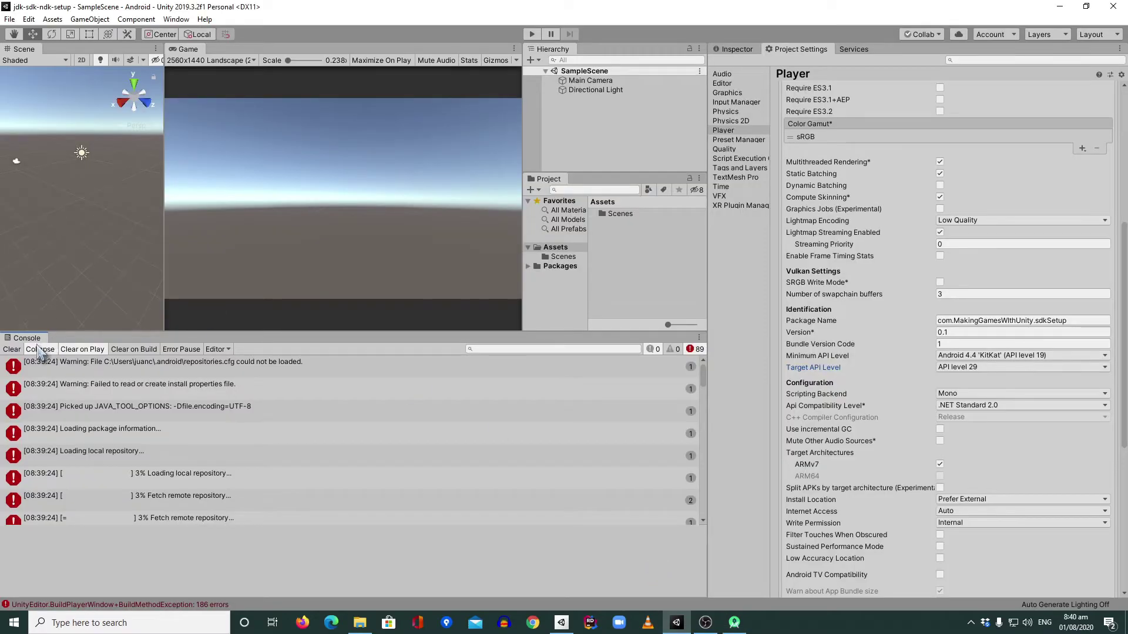
Step: In External Tools preferences, untick Unity's bundled Android SDK Tools and use the AppData Android SDK folder
click(29, 20)
click(79, 361)
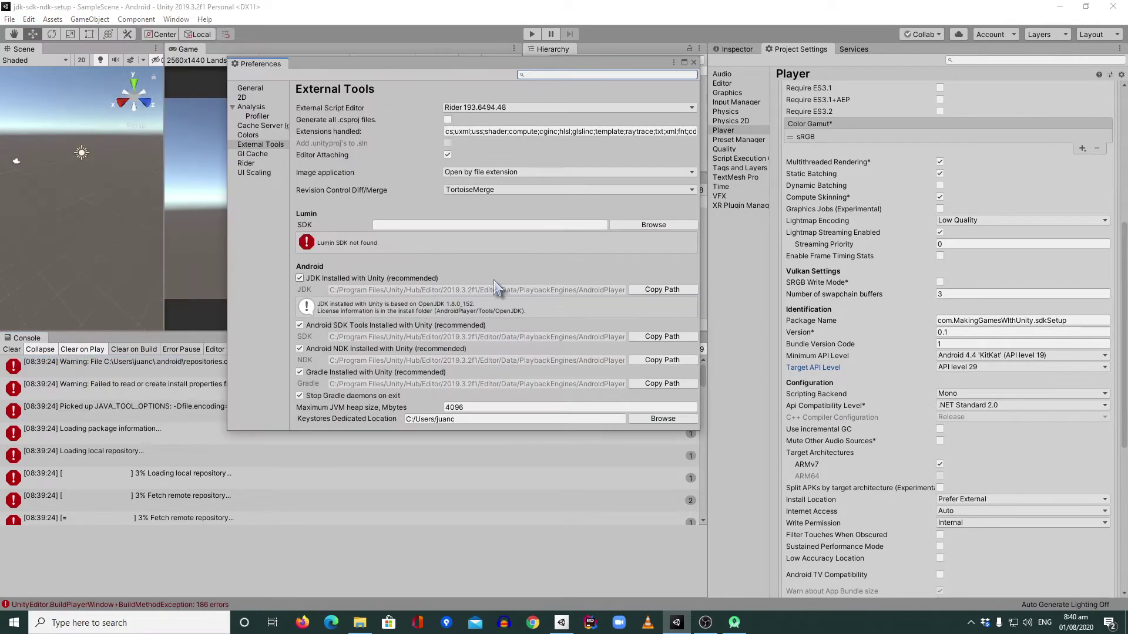
click(268, 144)
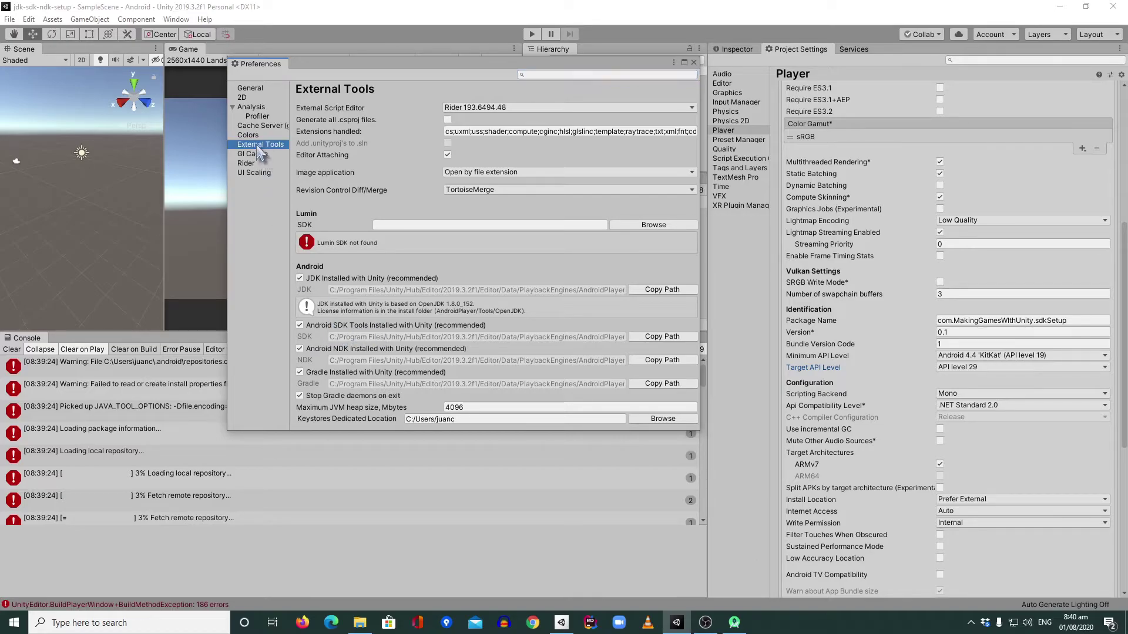
click(300, 325)
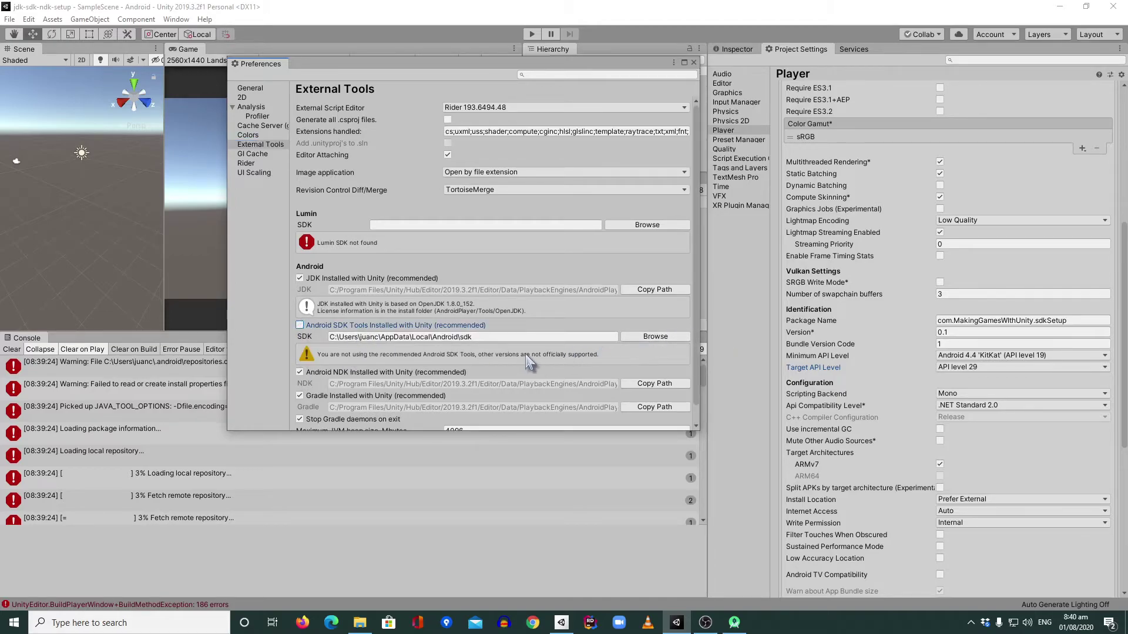
click(473, 337)
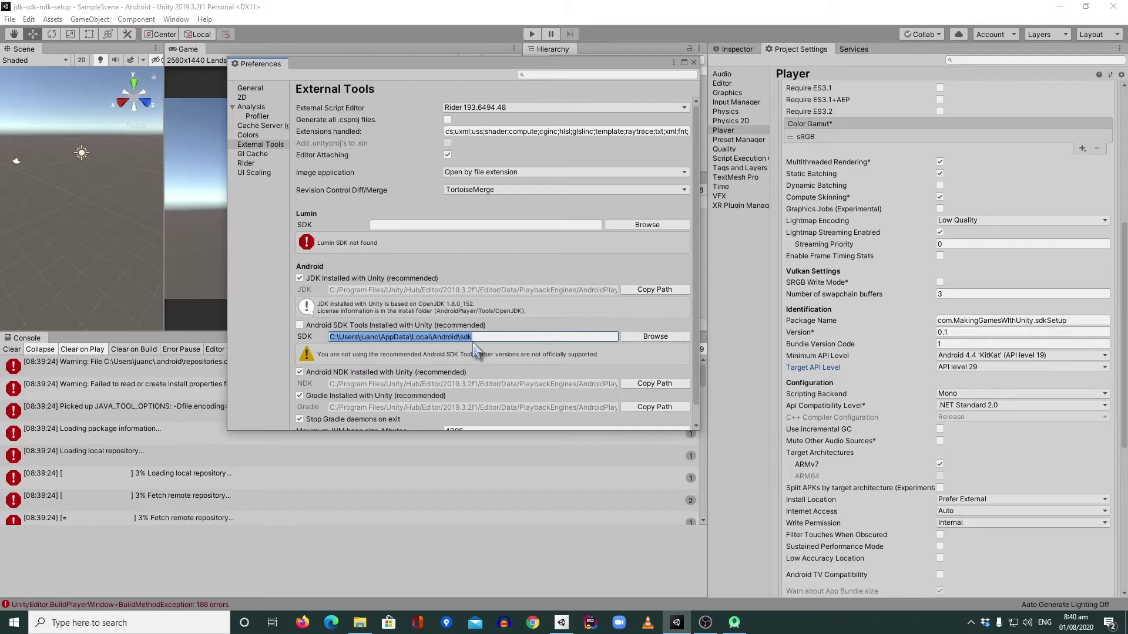
click(481, 336)
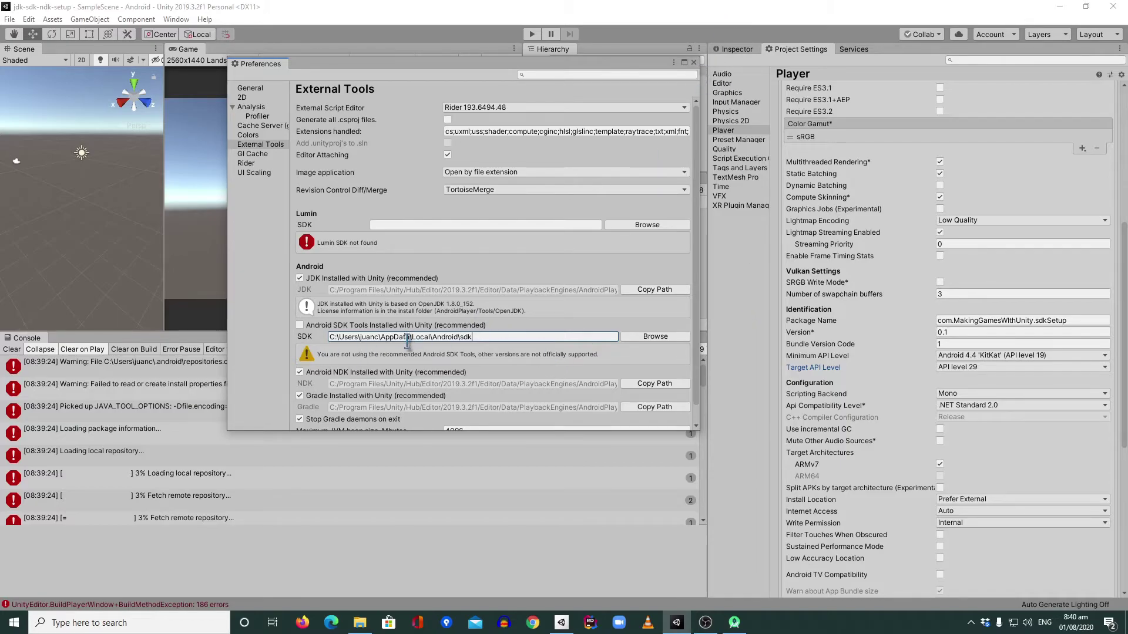
Step: Close Preferences, clear the old Console errors and Build And Run to the device
click(693, 62)
click(11, 349)
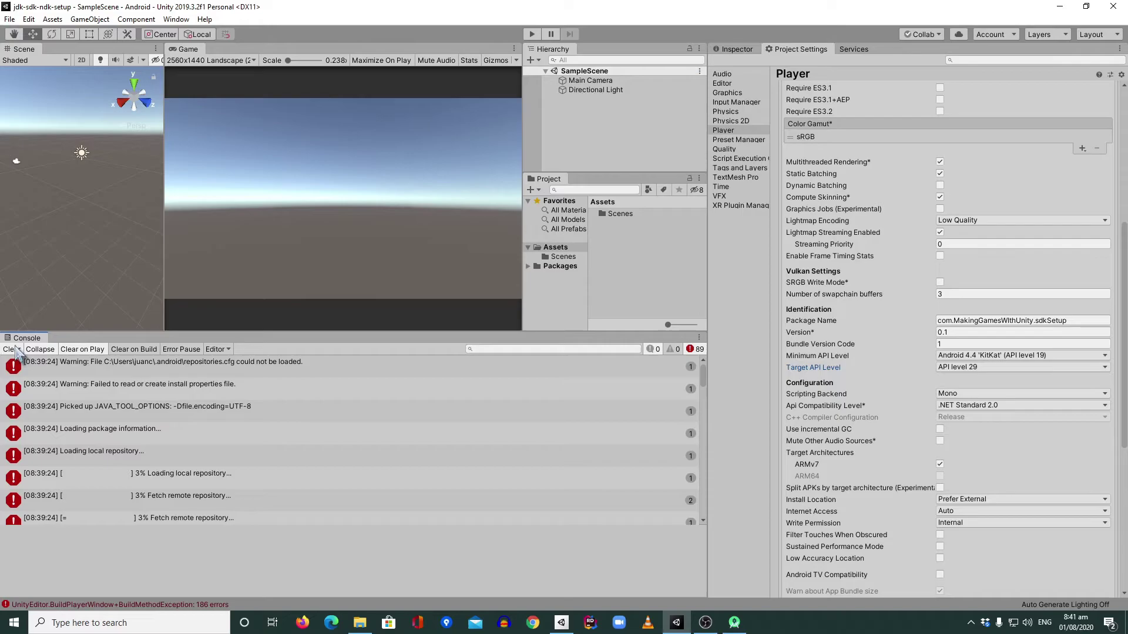
click(9, 19)
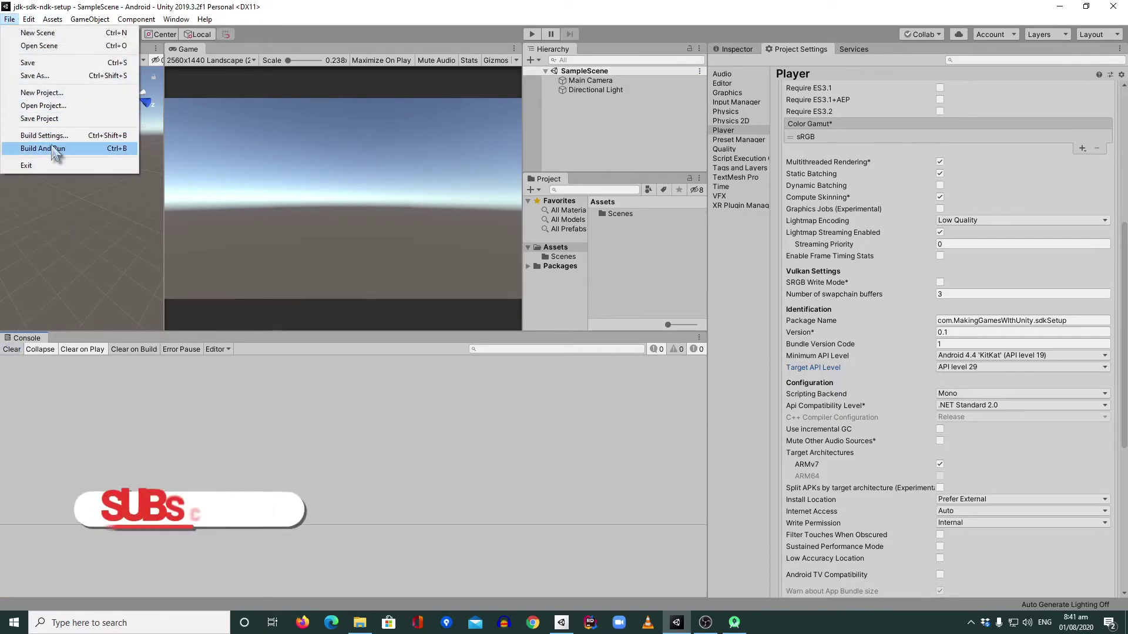
click(26, 145)
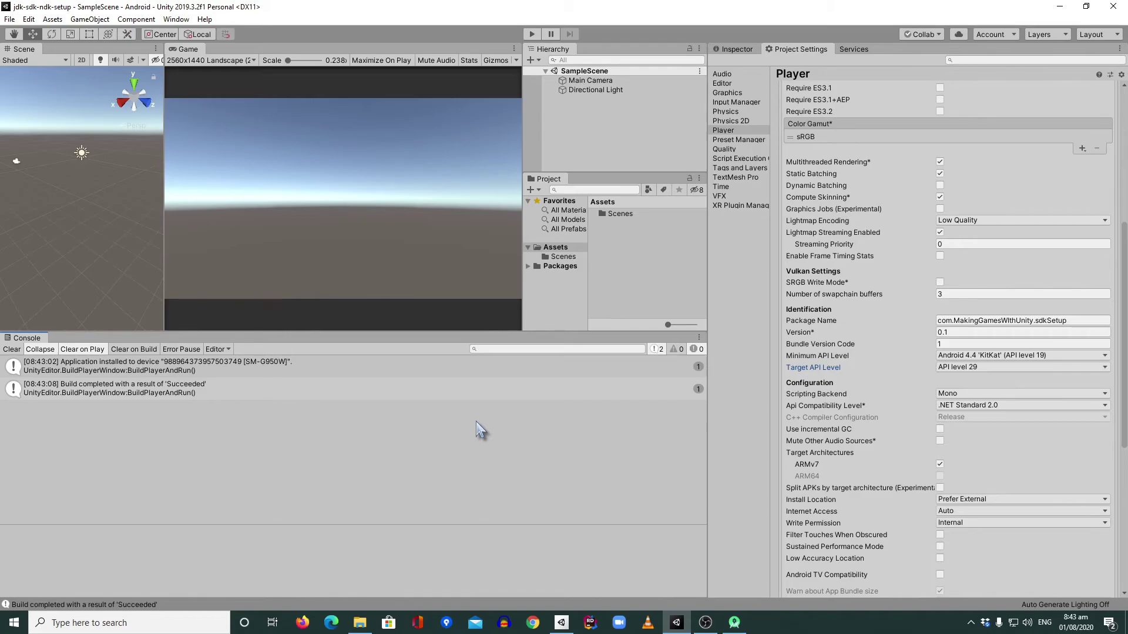
click(132, 372)
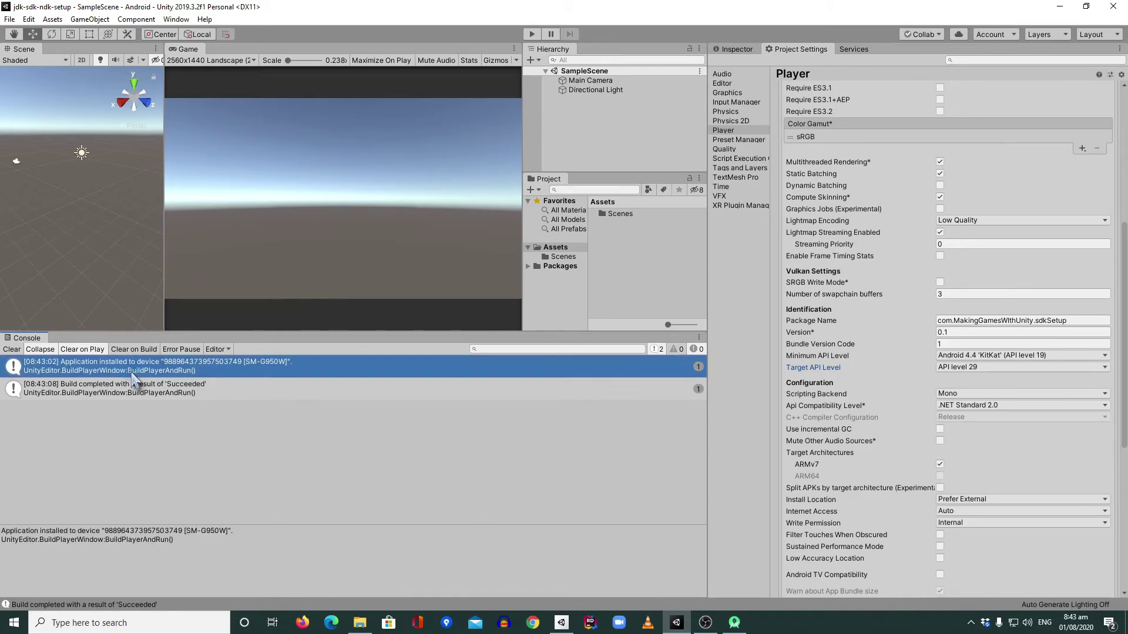
click(139, 388)
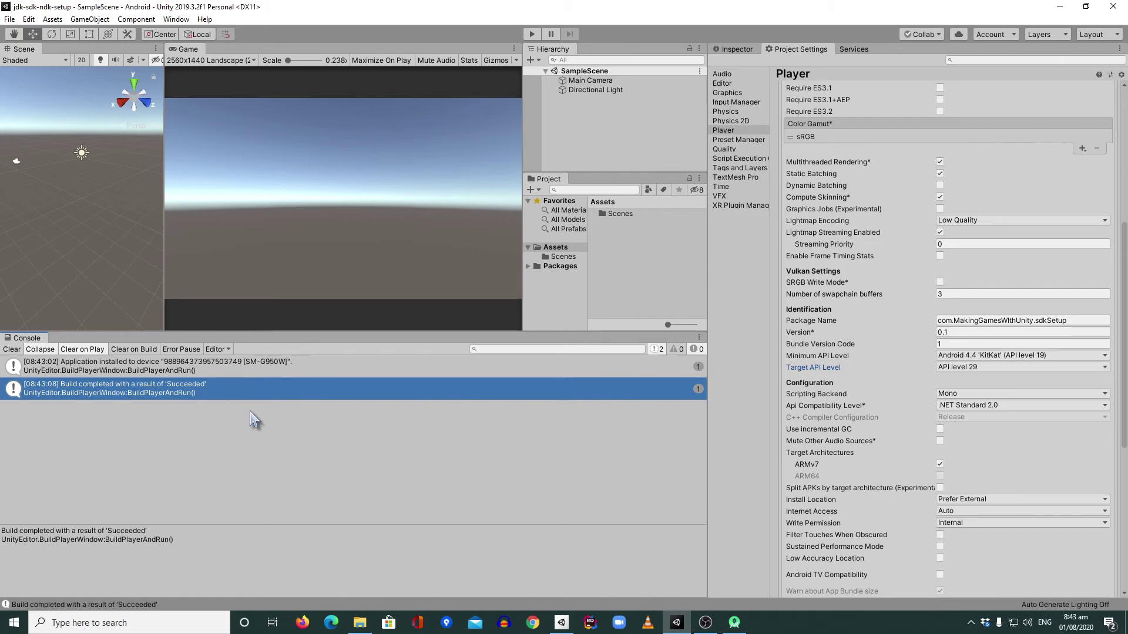
click(247, 370)
click(241, 383)
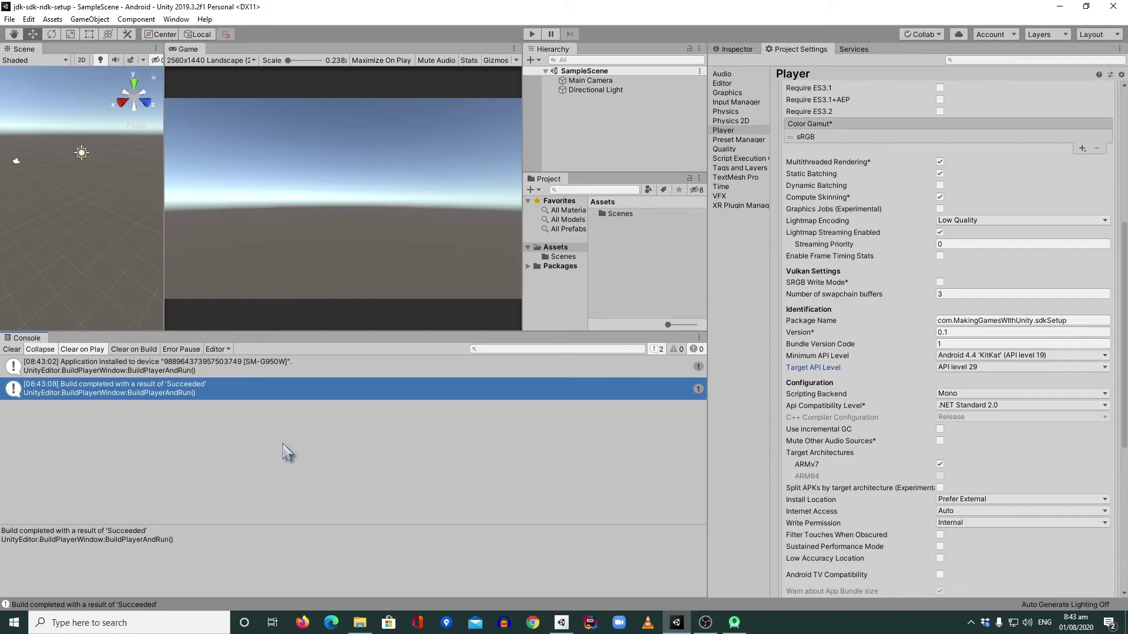